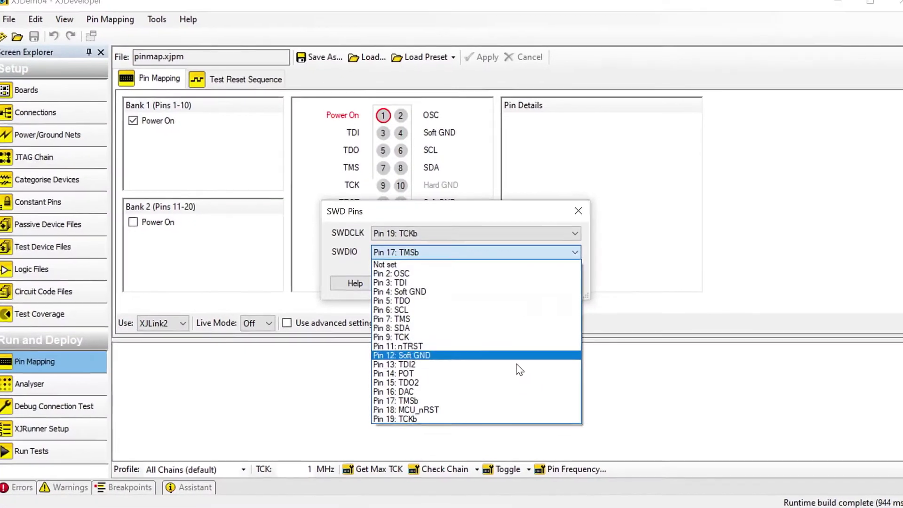
# Use Pin 17: TMSb as the SWD data pin and run the test sequence.
pyautogui.click(517, 401)
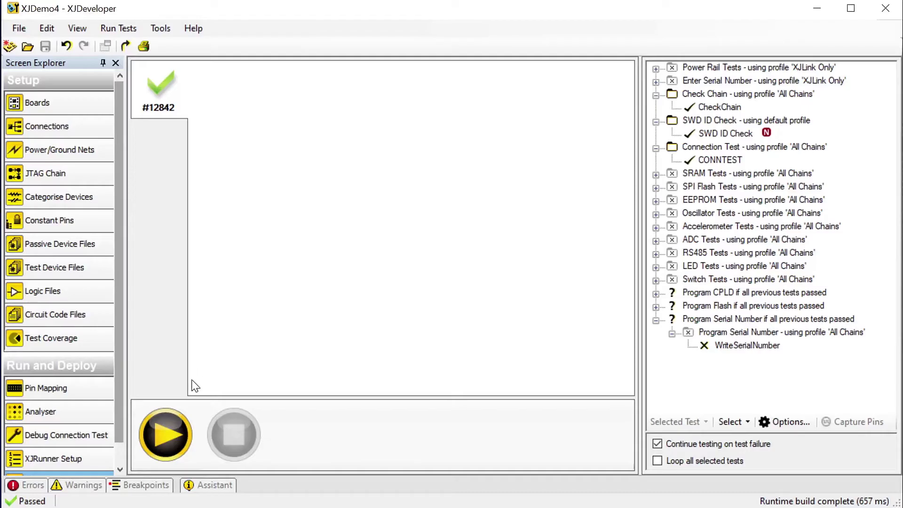
pyautogui.click(173, 425)
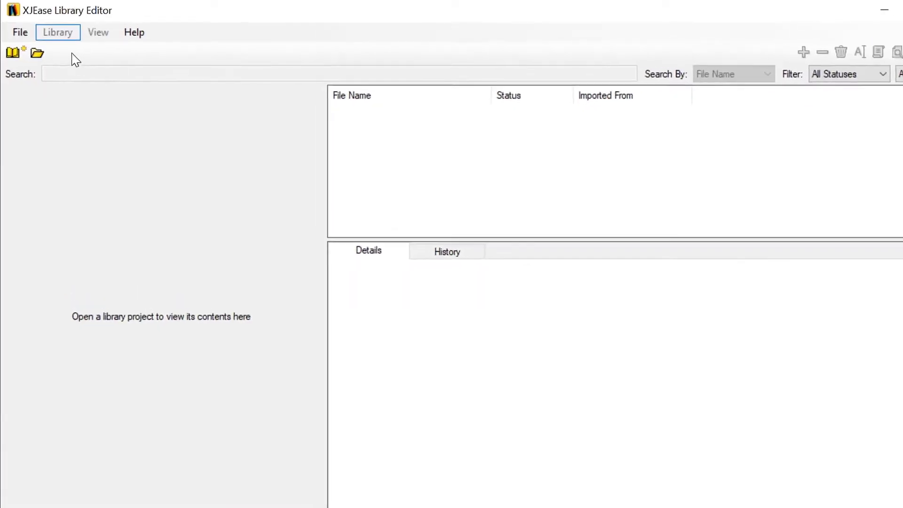
# Open the UserLibrary.libraryproj library project.
pyautogui.click(18, 30)
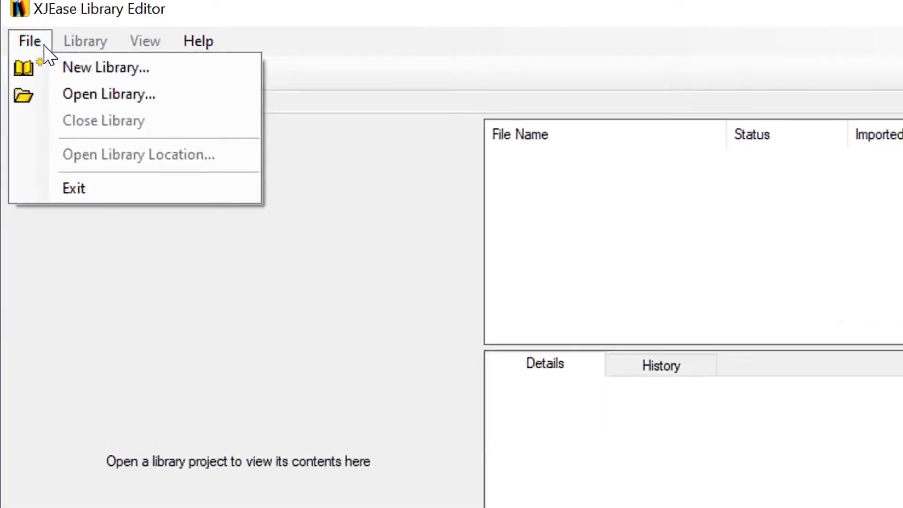
pyautogui.click(66, 93)
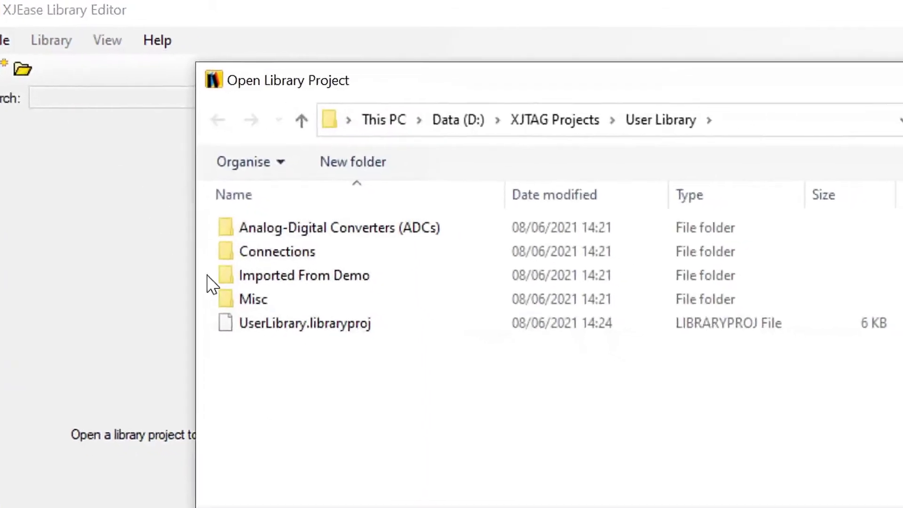
pyautogui.click(225, 311)
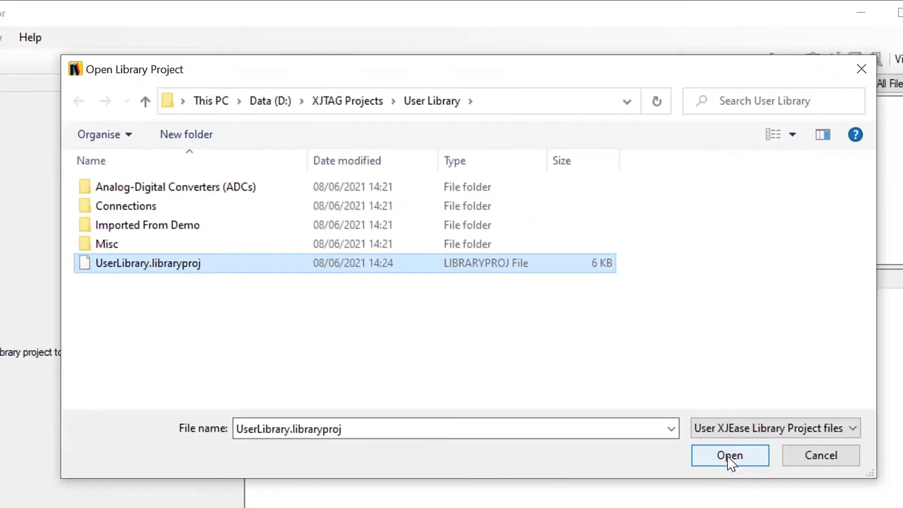
pyautogui.click(729, 456)
# Add NCD9830.xje to the library and syntax-check MAX6652, noting 'Syntax errors fixed'.
pyautogui.rightClick(506, 208)
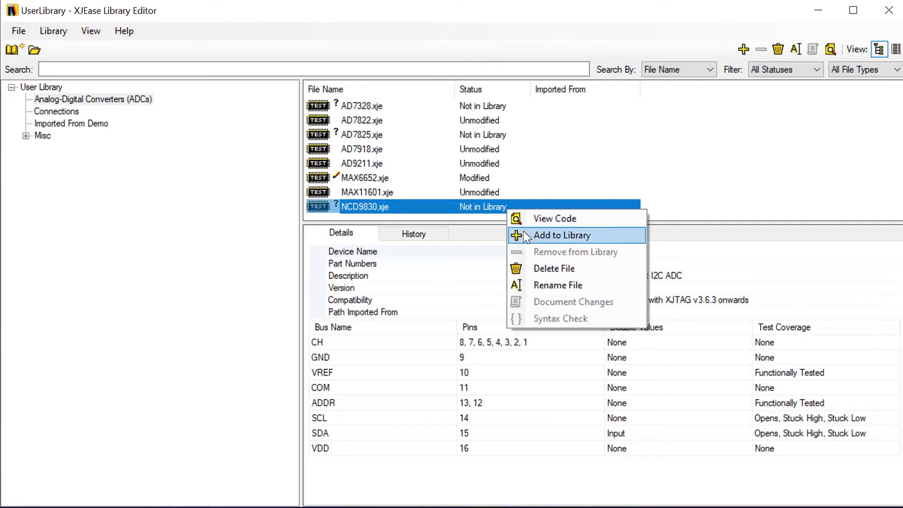
pyautogui.click(526, 237)
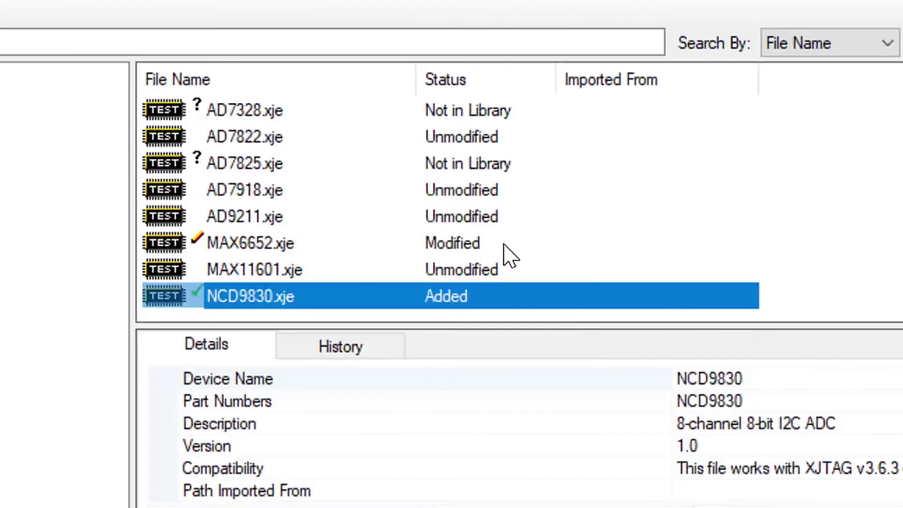
pyautogui.rightClick(504, 245)
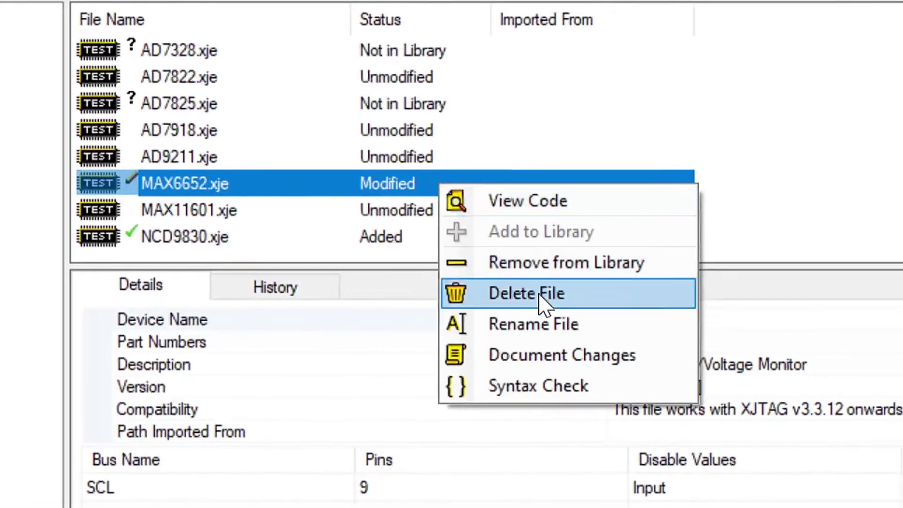
pyautogui.click(538, 386)
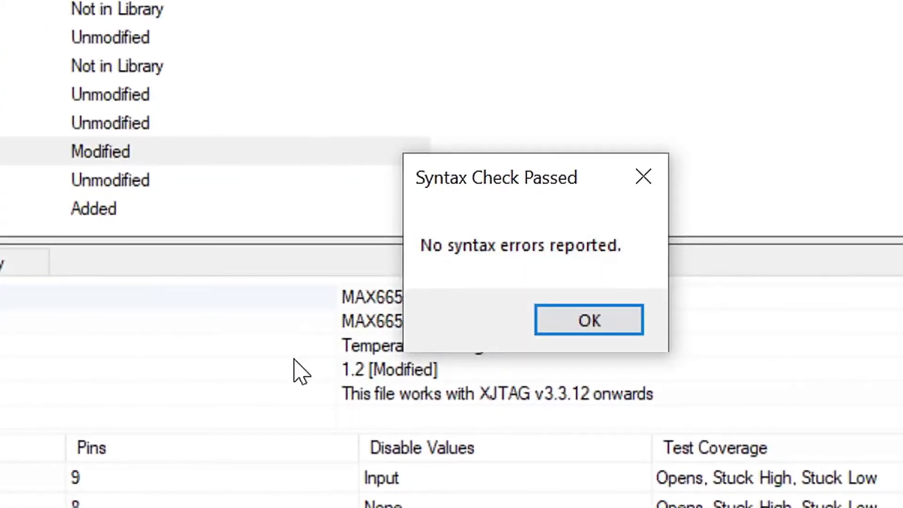
pyautogui.press('Return')
pyautogui.write('Syntax errors')
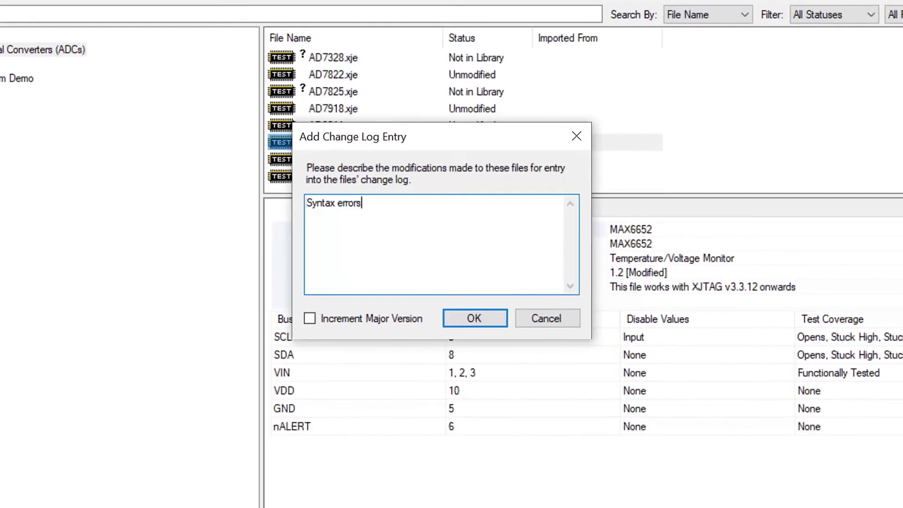
pyautogui.write(' fixed')
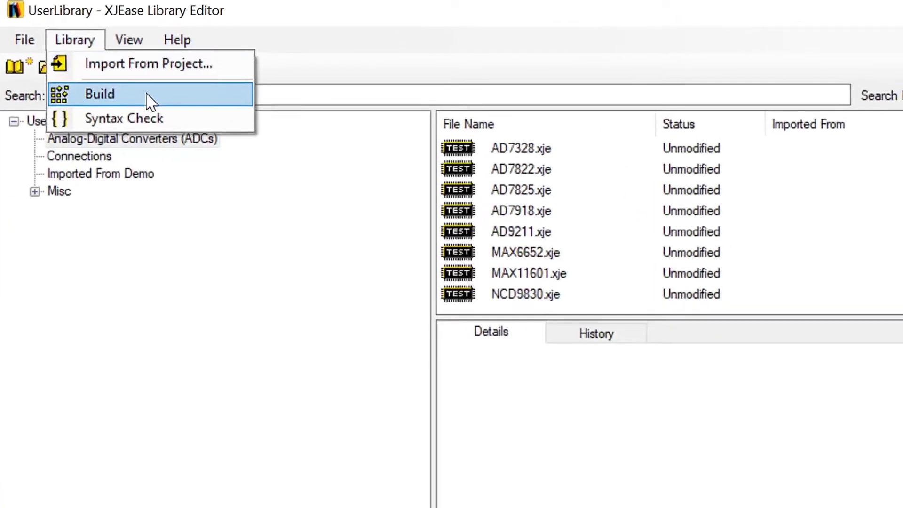
# Build the library and save it as UserLibrary.xjeaselib.
pyautogui.click(75, 73)
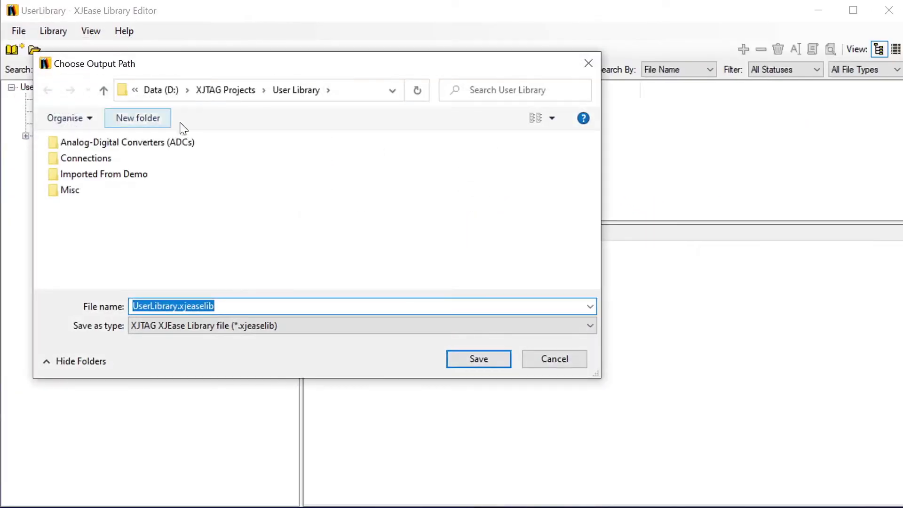
pyautogui.click(462, 358)
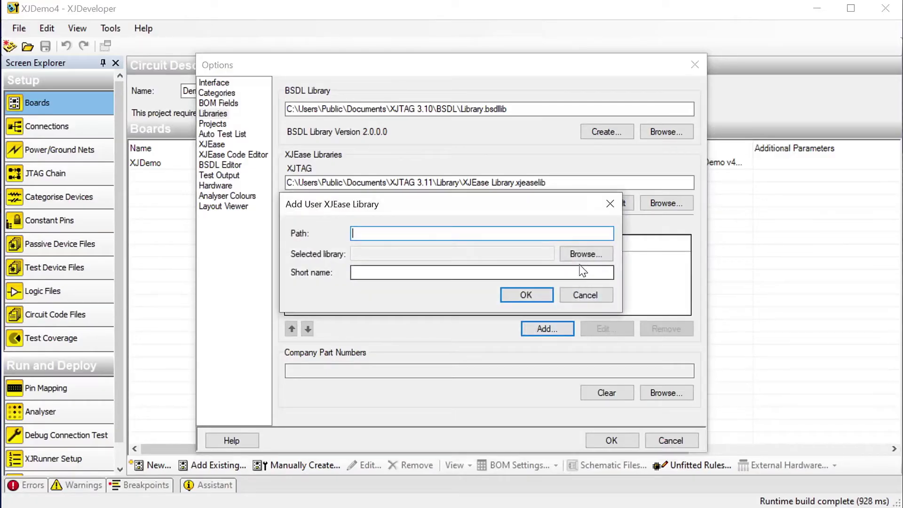
# Browse for the user XJEase library file to add.
pyautogui.click(583, 256)
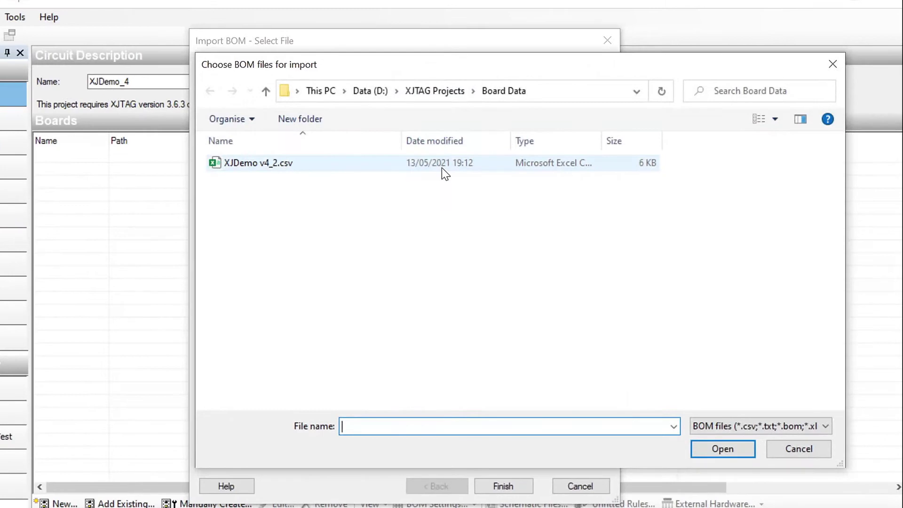
# Confirm XJDemo v4_2.csv, then load XJDemo v4_2.xlsx as the BOM to import.
pyautogui.click(442, 167)
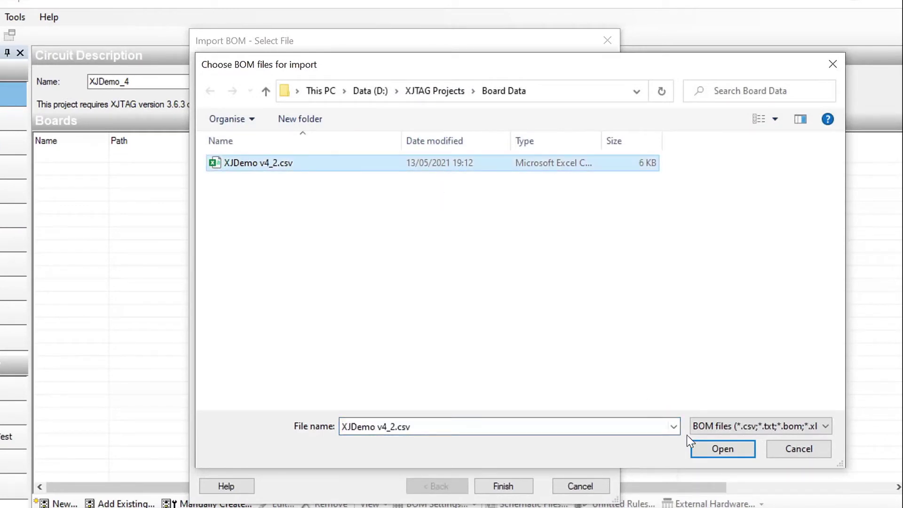
pyautogui.click(700, 448)
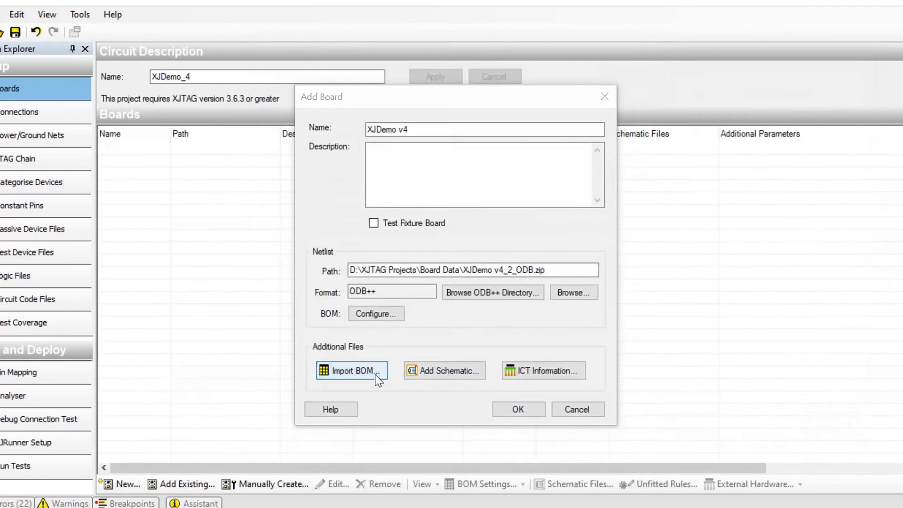
pyautogui.click(376, 380)
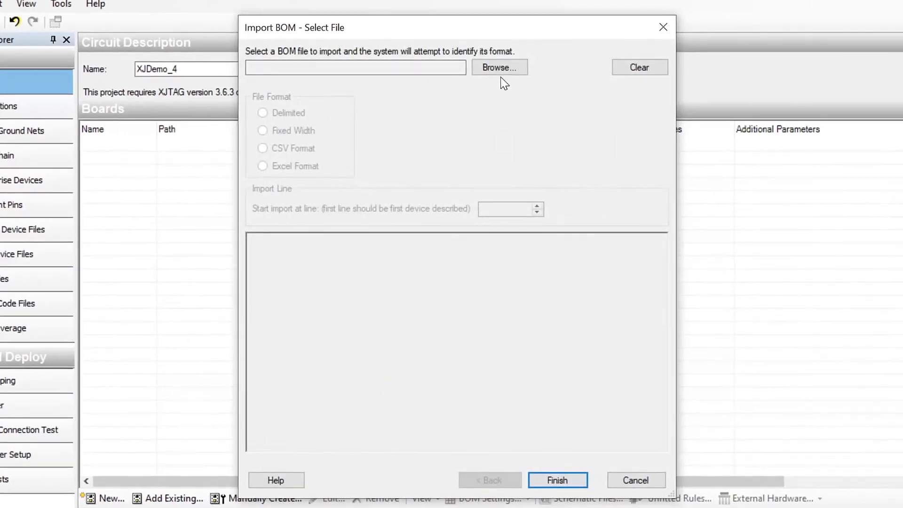
pyautogui.click(499, 69)
pyautogui.click(506, 169)
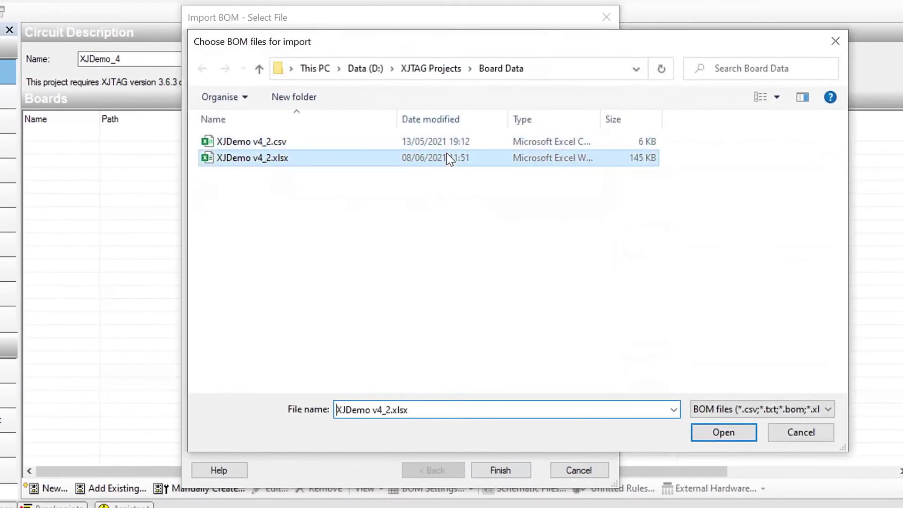
pyautogui.click(701, 432)
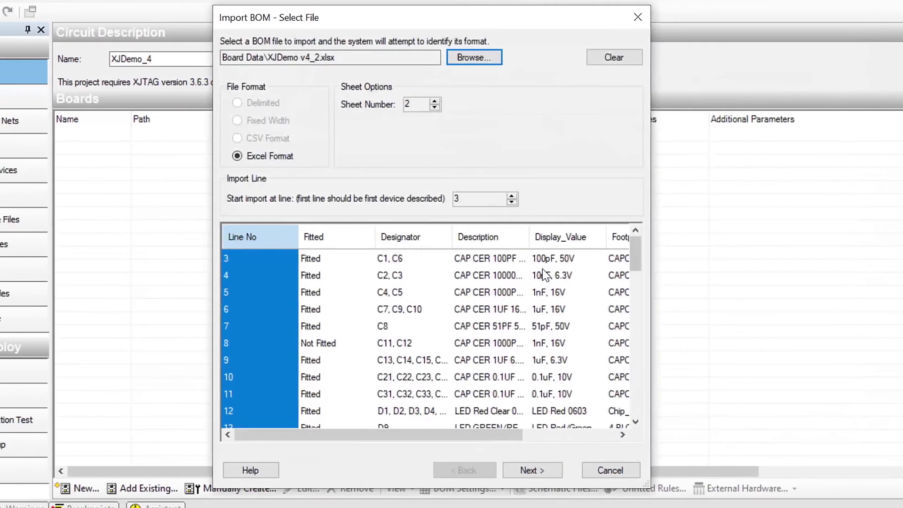
# Preview BOM sheets 1 to 3 and settle on sheet 2.
pyautogui.click(452, 107)
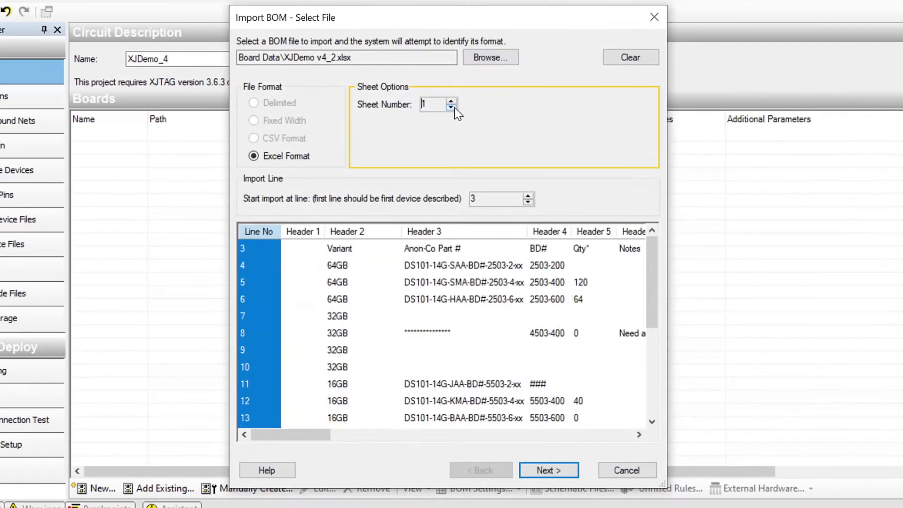
pyautogui.click(453, 102)
pyautogui.click(452, 101)
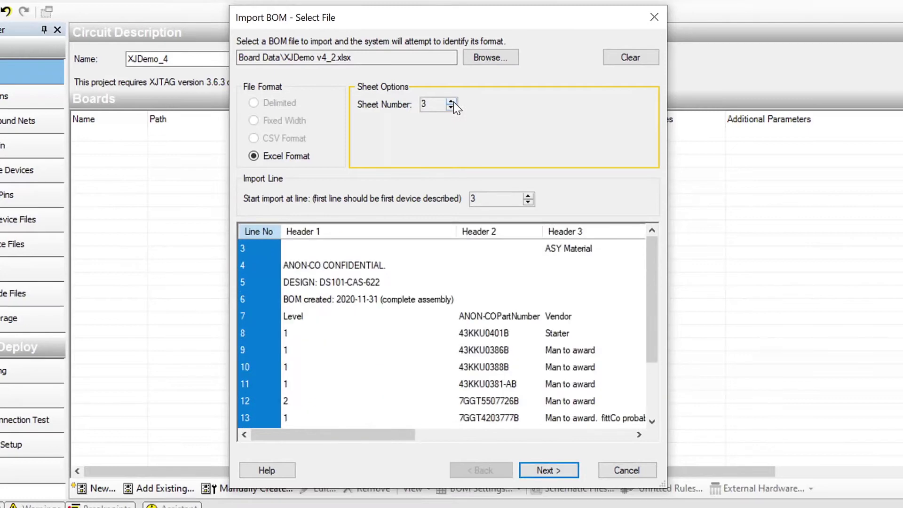
pyautogui.click(452, 108)
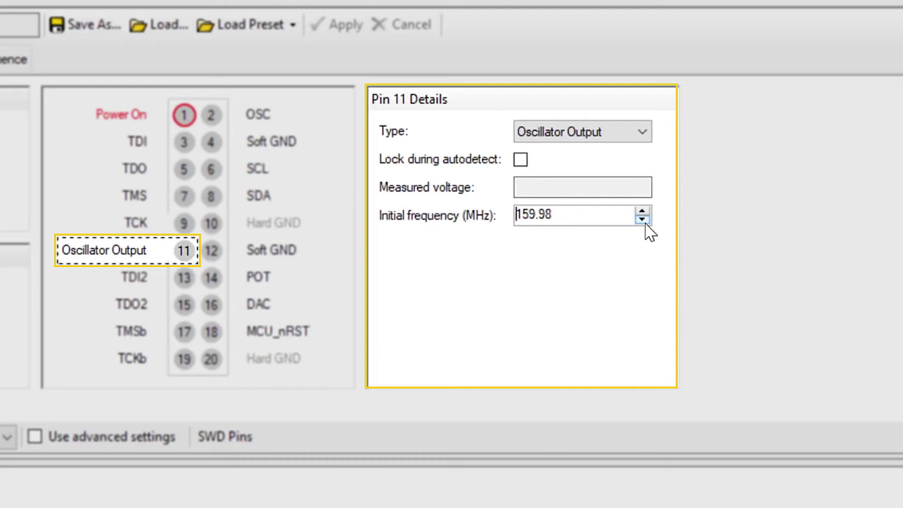
# Step pin 11's initial oscillator frequency down to 0.00 MHz.
pyautogui.click(642, 219)
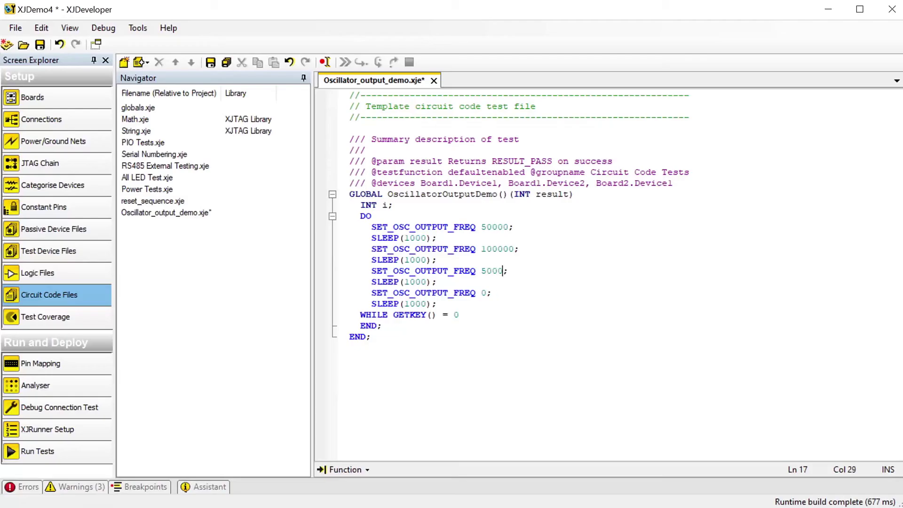
# Change the line 17 frequency from 5000 to 500000 and run the tests.
pyautogui.write('00000;')
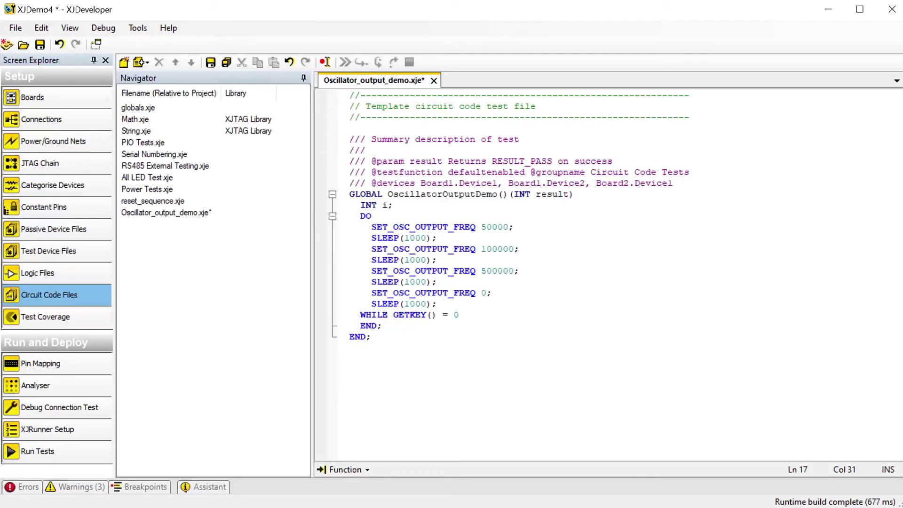
pyautogui.click(56, 451)
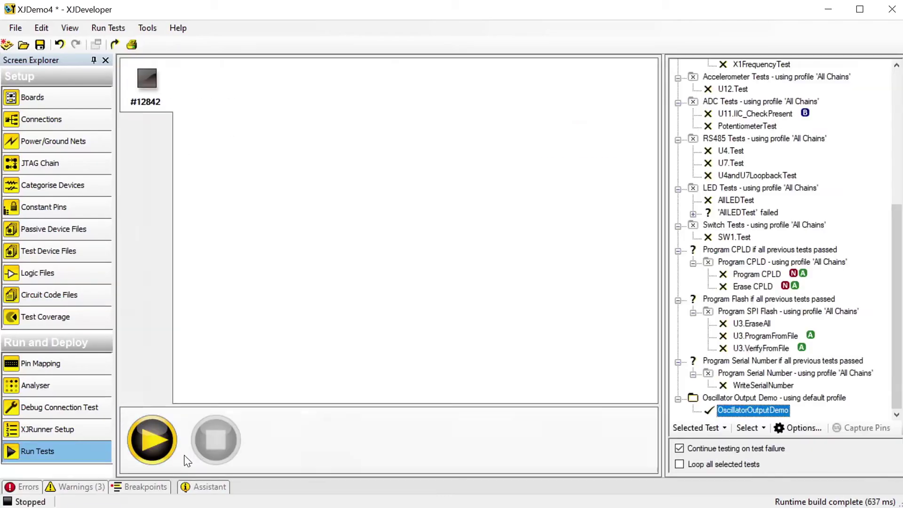
pyautogui.click(162, 445)
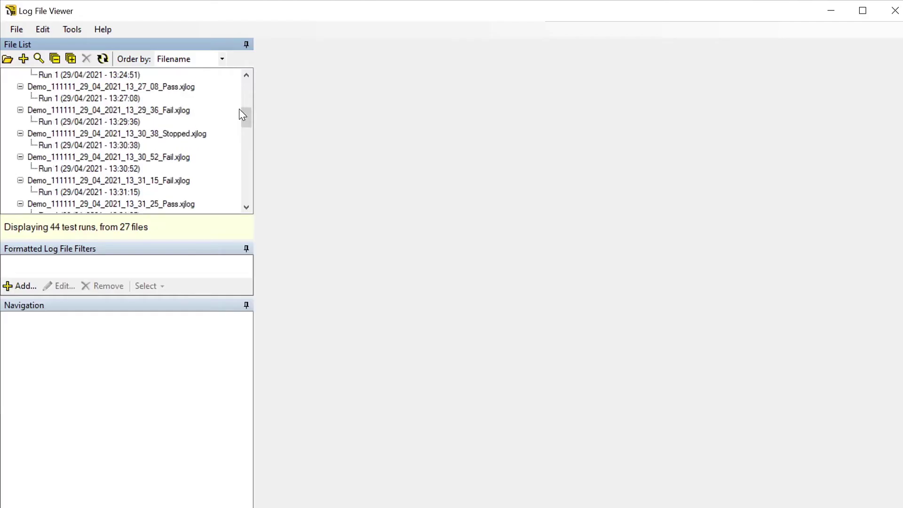
# Scroll the File List to see all 44 test runs from 27 log files.
pyautogui.scroll(-2, 257, 117)
pyautogui.scroll(-5, 272, 128)
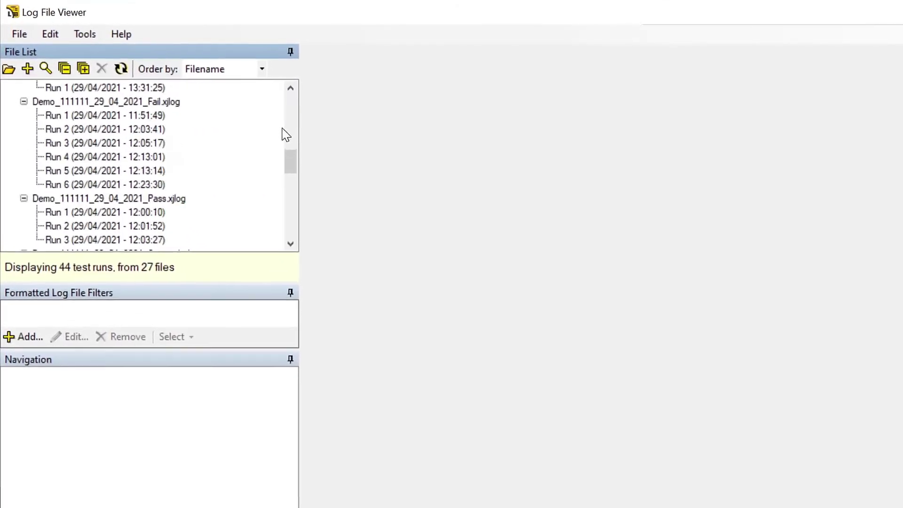
pyautogui.scroll(-2, 331, 157)
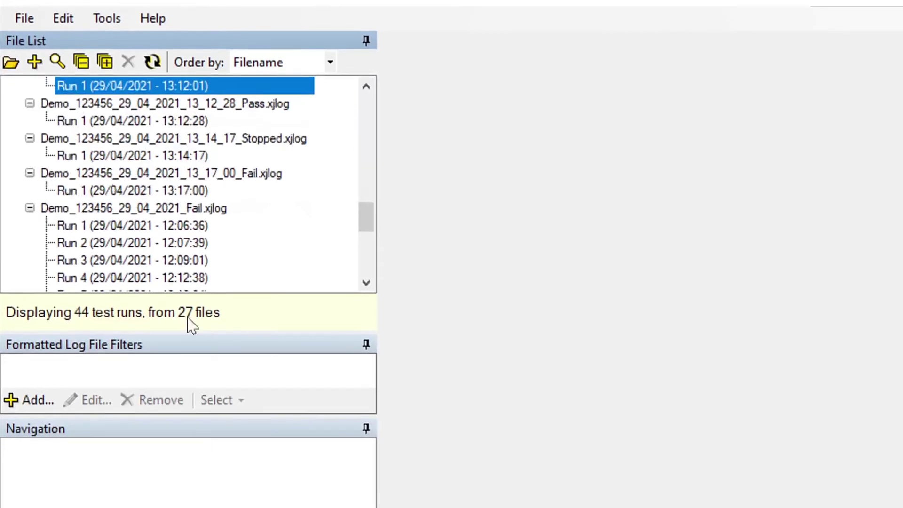
# Add a Test Result filter keeping only logs where CONNTEST failed.
pyautogui.click(48, 380)
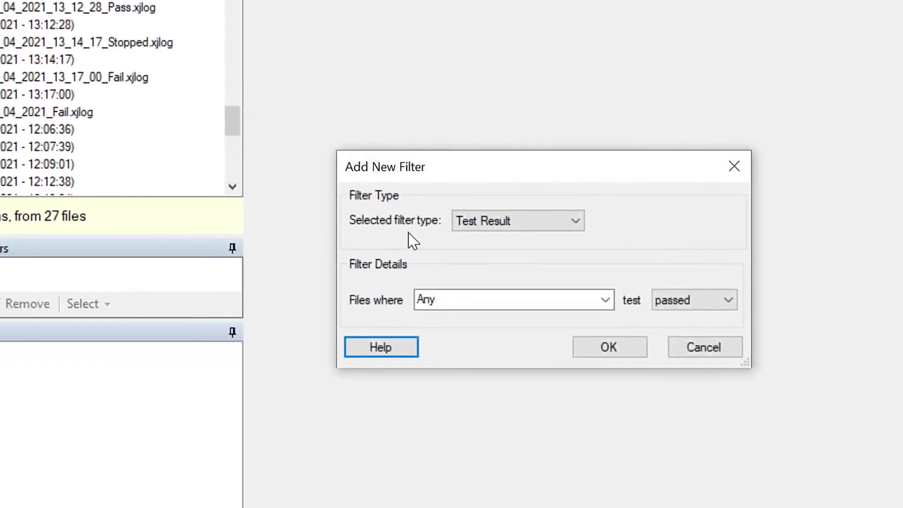
pyautogui.click(513, 186)
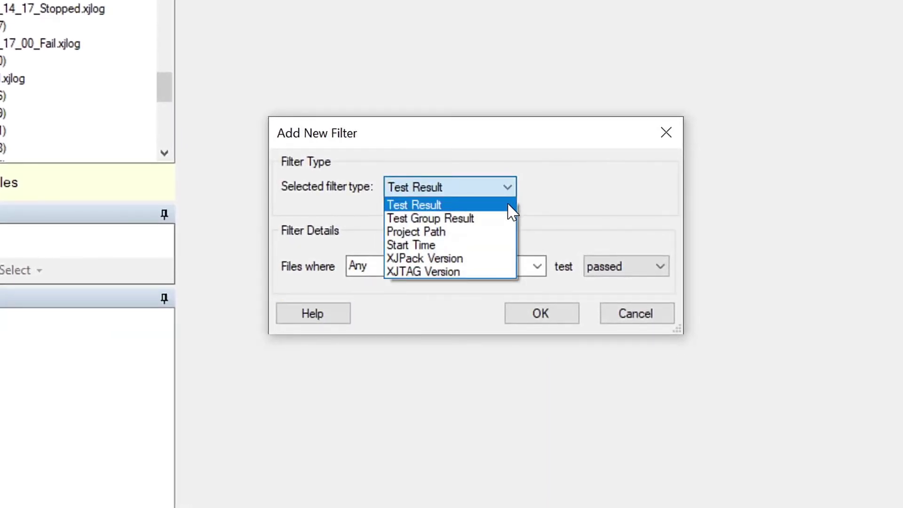
pyautogui.click(512, 212)
pyautogui.click(537, 266)
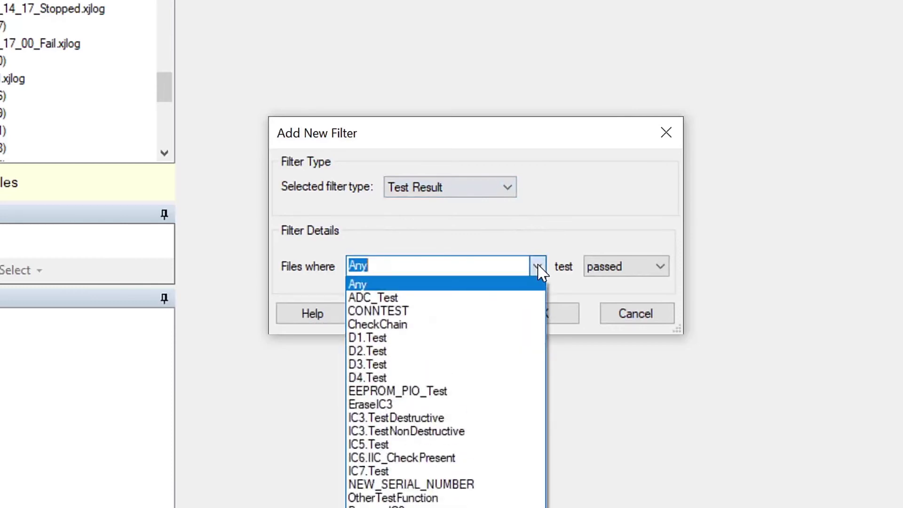
pyautogui.click(532, 311)
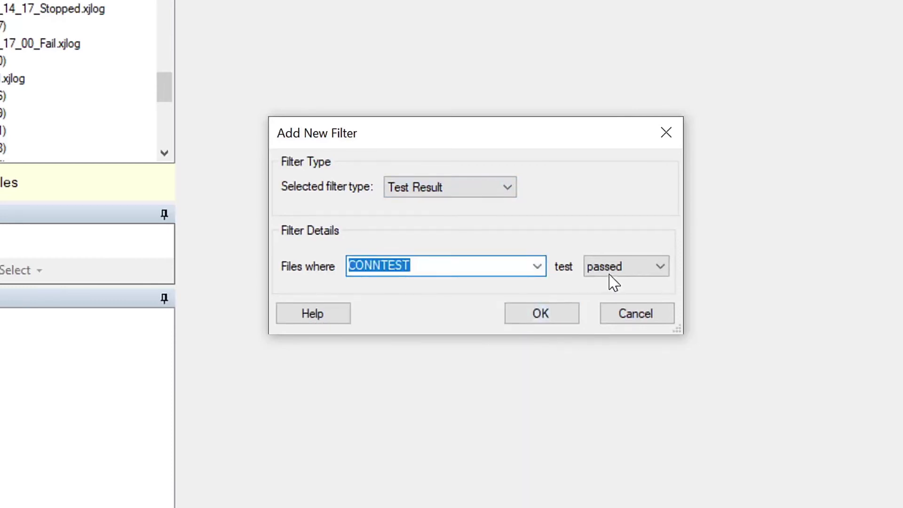
pyautogui.click(653, 267)
pyautogui.click(648, 294)
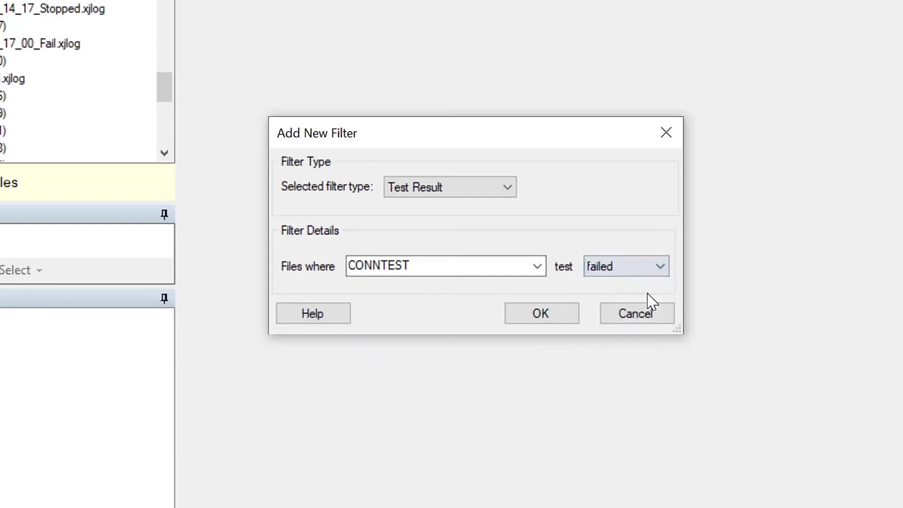
pyautogui.click(554, 312)
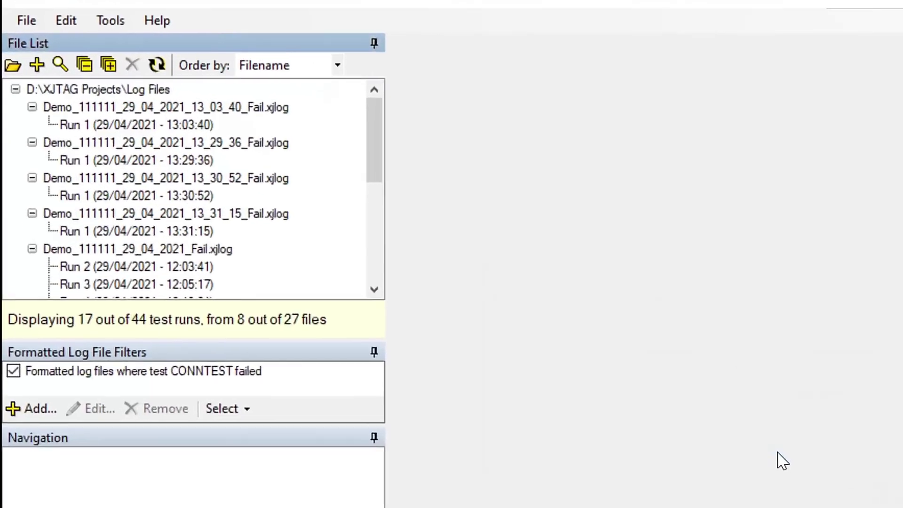
pyautogui.click(32, 408)
pyautogui.click(715, 319)
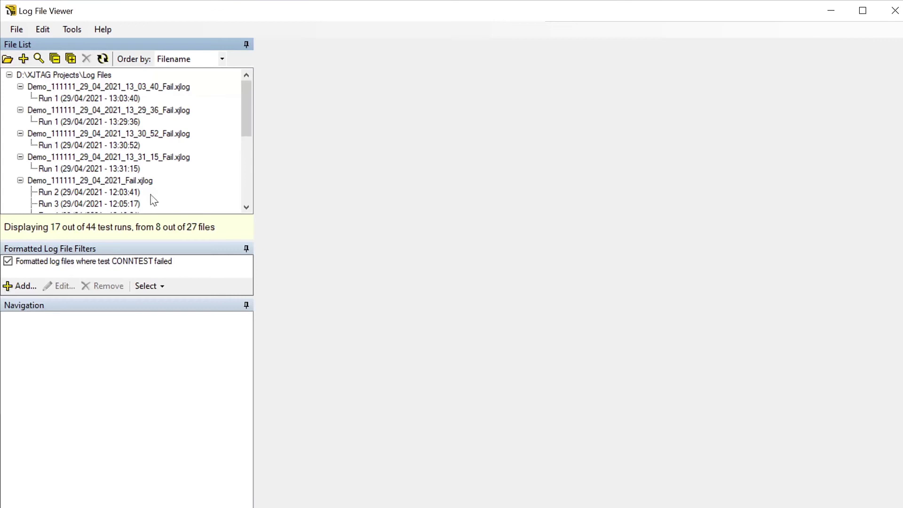
# Open the first failing log and jump to the IC3.TestDestructive, IC5.Test and CONNTEST failures.
pyautogui.click(122, 89)
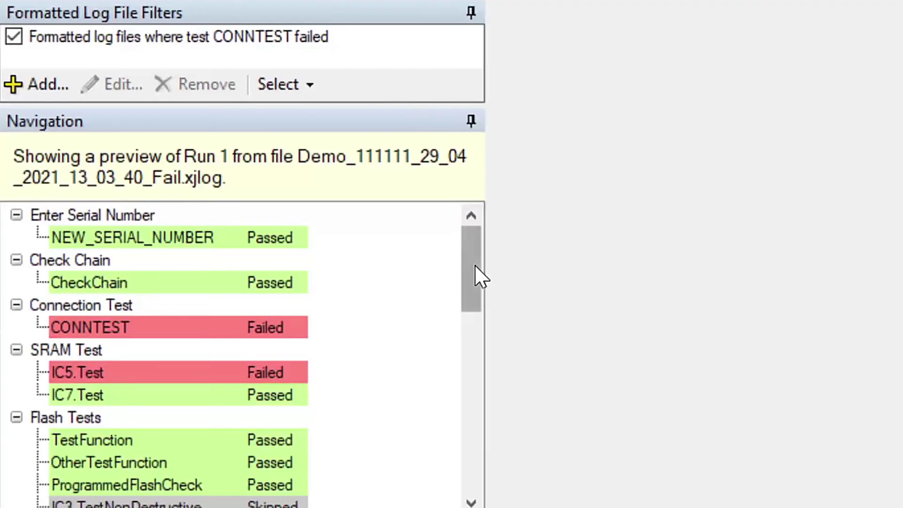
pyautogui.moveTo(248, 379); pyautogui.dragTo(249, 387)
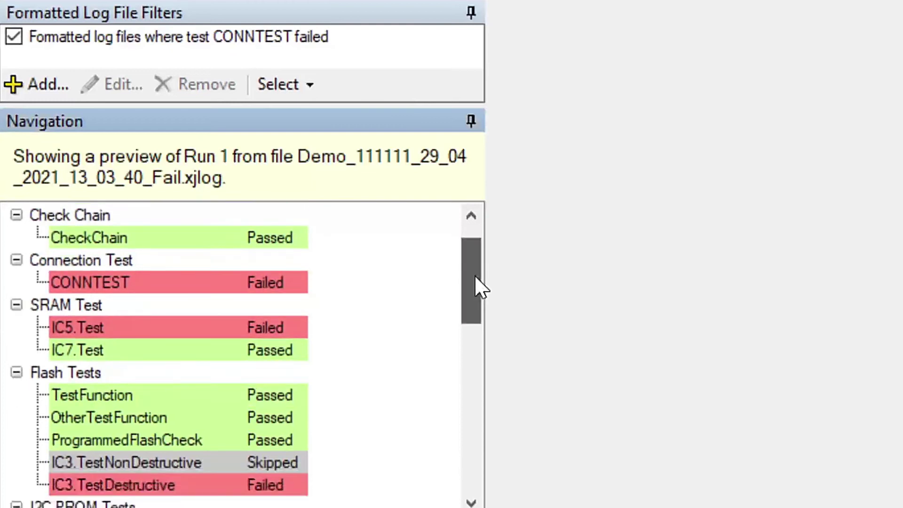
pyautogui.moveTo(475, 277); pyautogui.dragTo(477, 295)
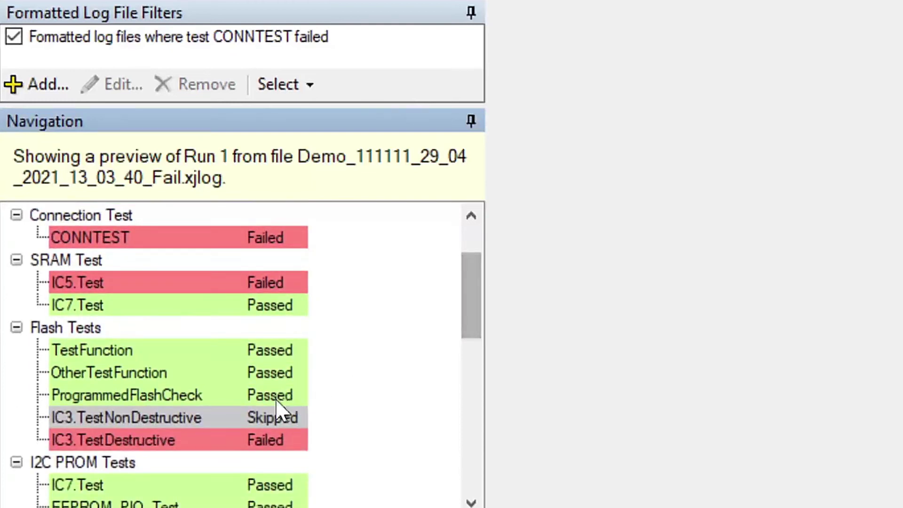
pyautogui.click(259, 443)
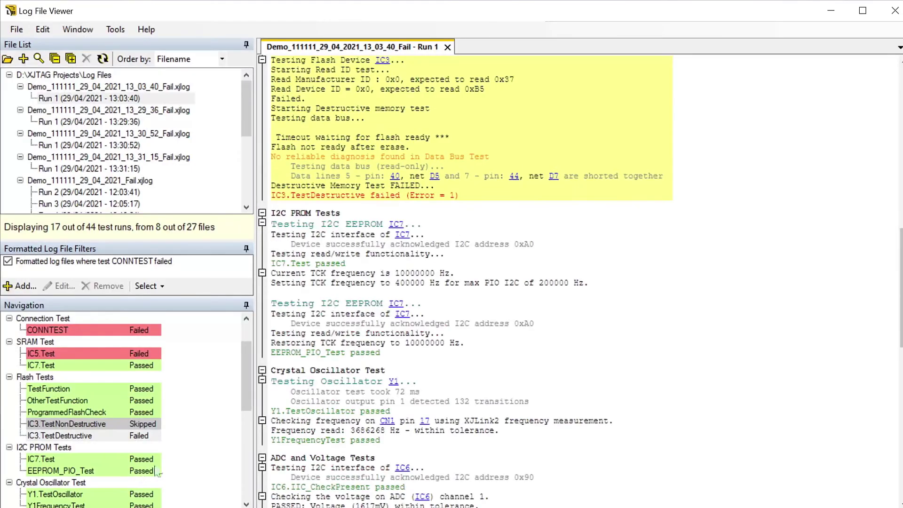
pyautogui.click(145, 355)
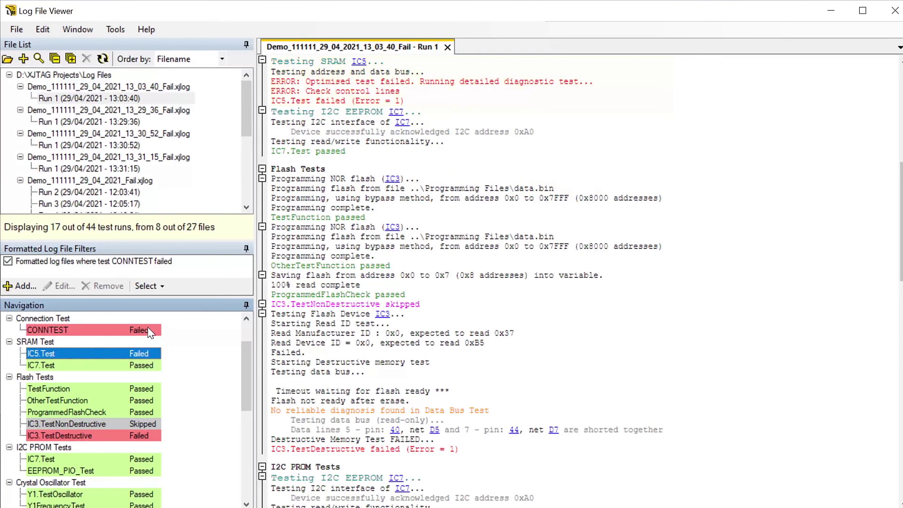
pyautogui.click(149, 331)
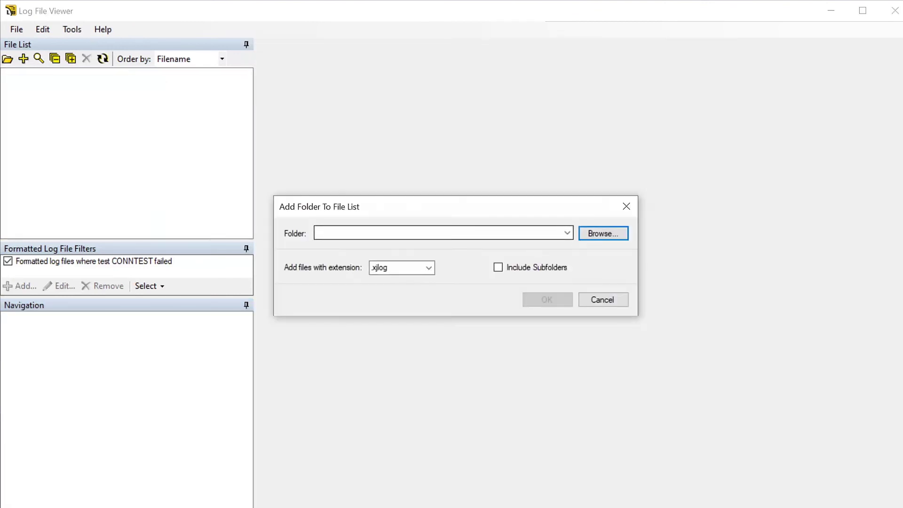
# Add the log files from D:\XJTAG Projects\Log Files to the viewer's file list.
pyautogui.click(568, 235)
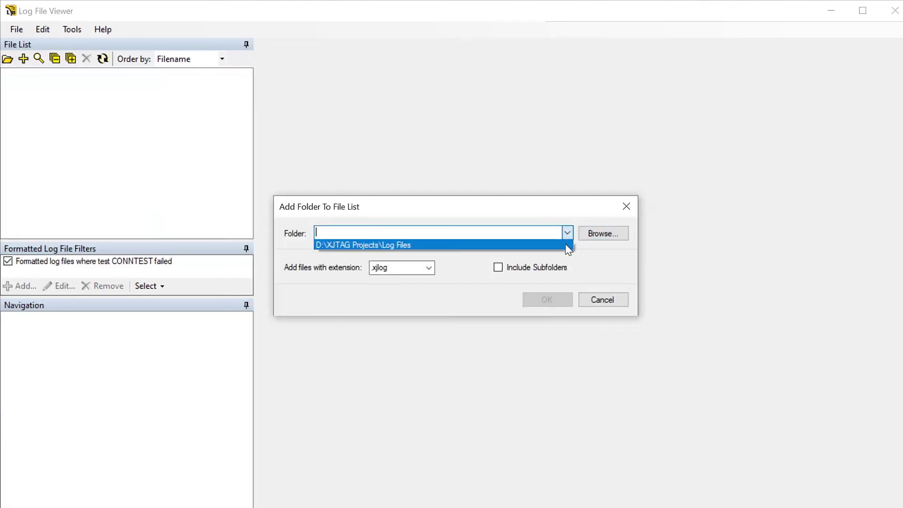
pyautogui.click(567, 245)
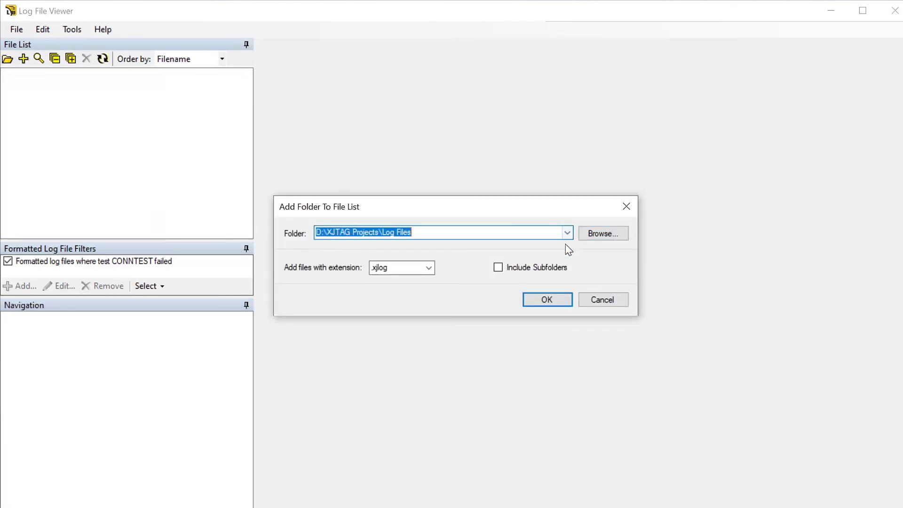
pyautogui.click(564, 300)
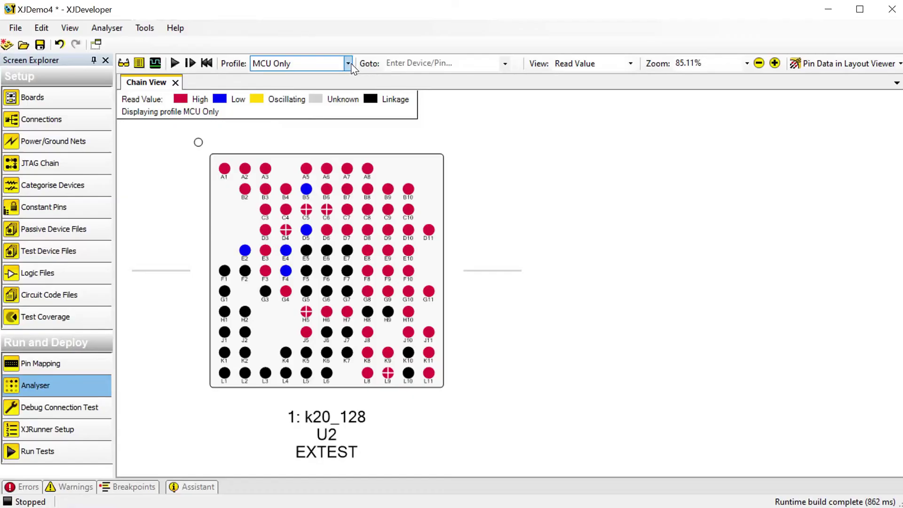
# In Analyser, switch the chain profile to All Chains, then CPLD Only, and run it.
pyautogui.click(348, 63)
pyautogui.click(349, 77)
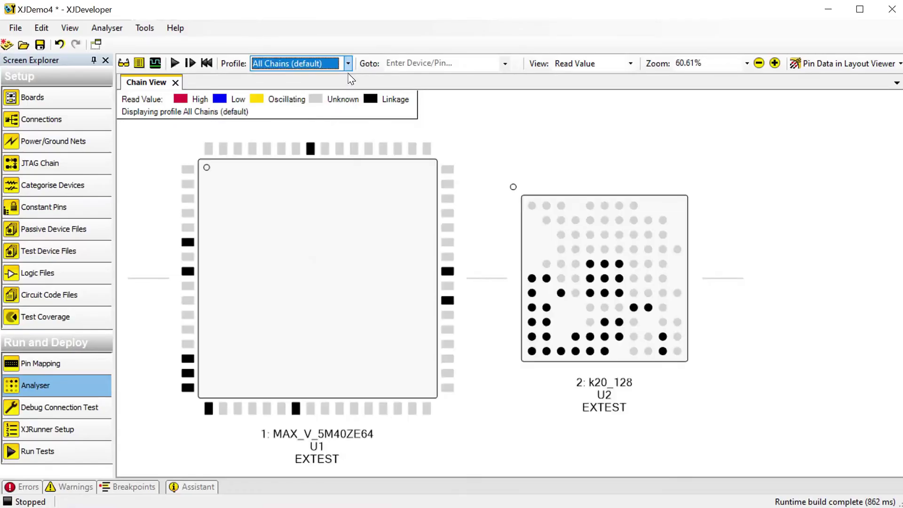
pyautogui.click(348, 63)
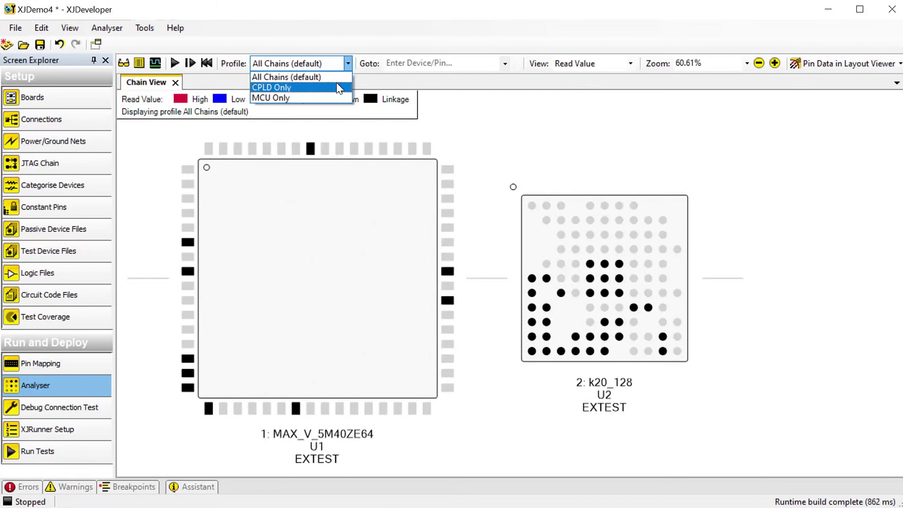
pyautogui.click(337, 85)
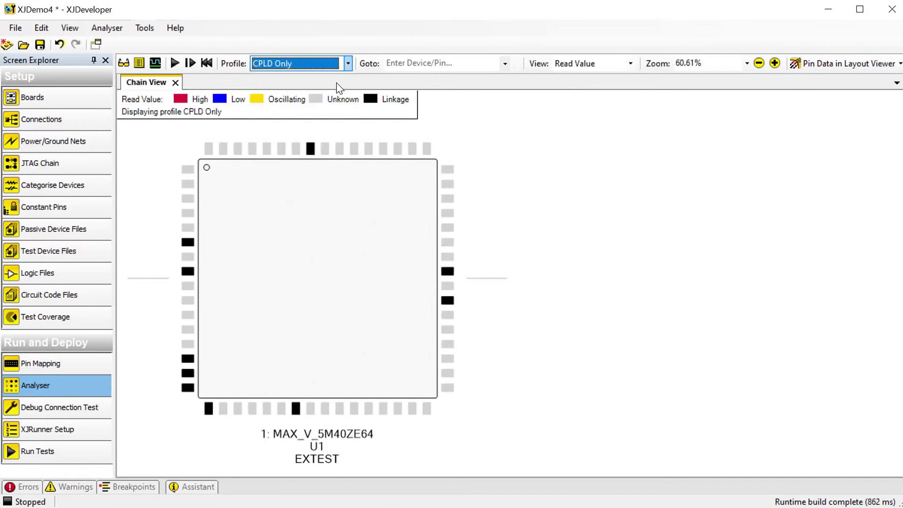
pyautogui.click(175, 63)
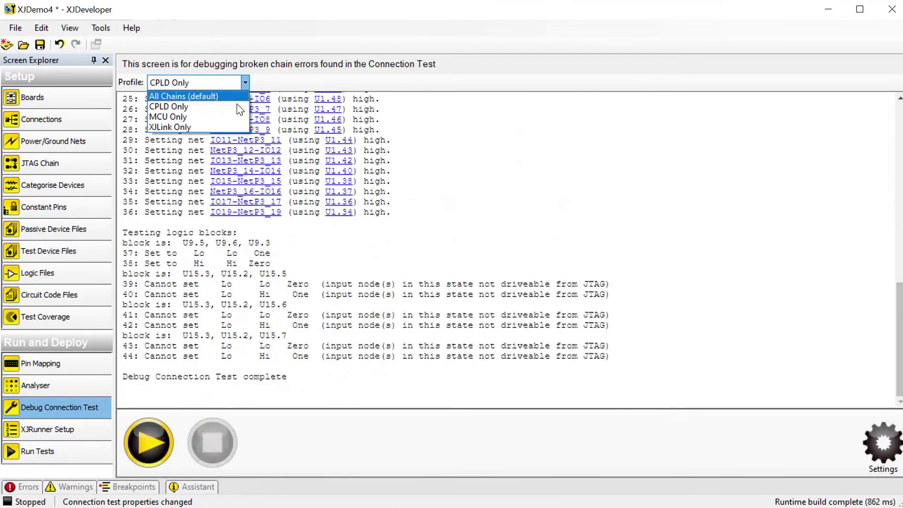
# Set Debug Connection Test to MCU Only, then check the chain in Pin Mapping under All Chains (default).
pyautogui.click(234, 116)
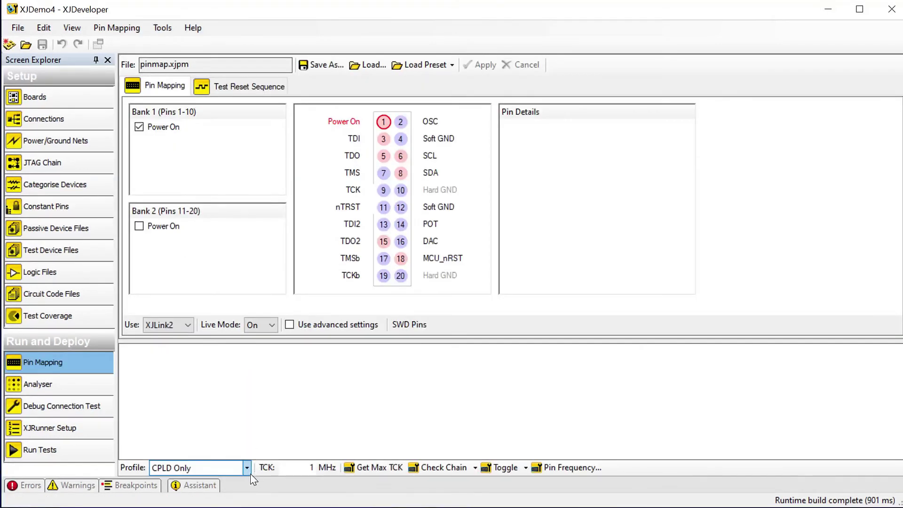
pyautogui.click(246, 468)
pyautogui.click(239, 477)
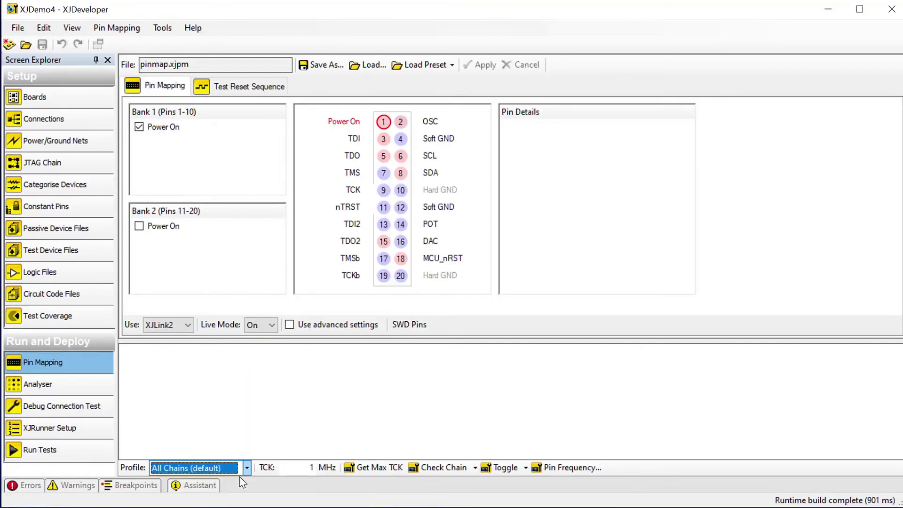
pyautogui.click(313, 420)
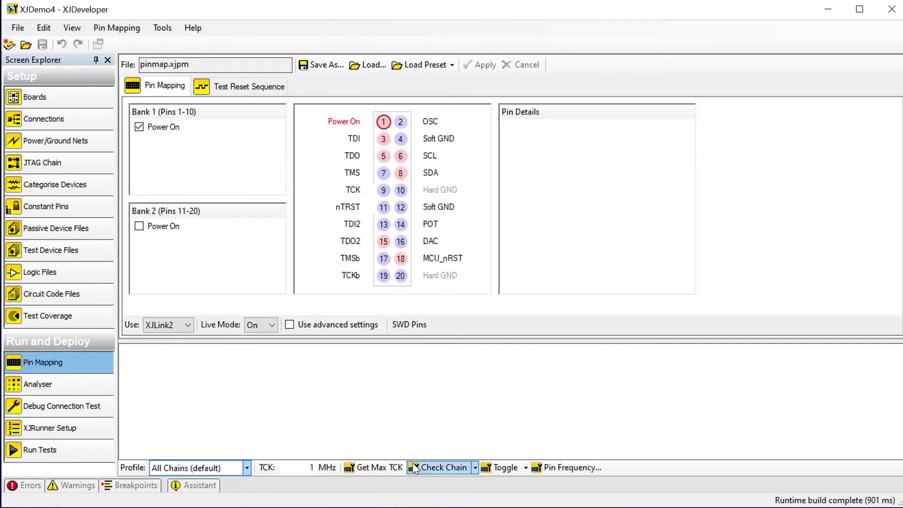
pyautogui.click(428, 467)
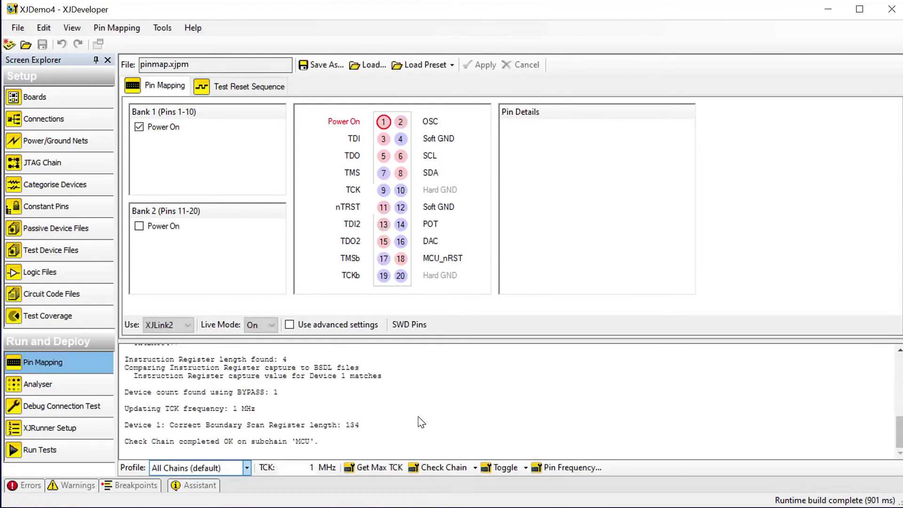